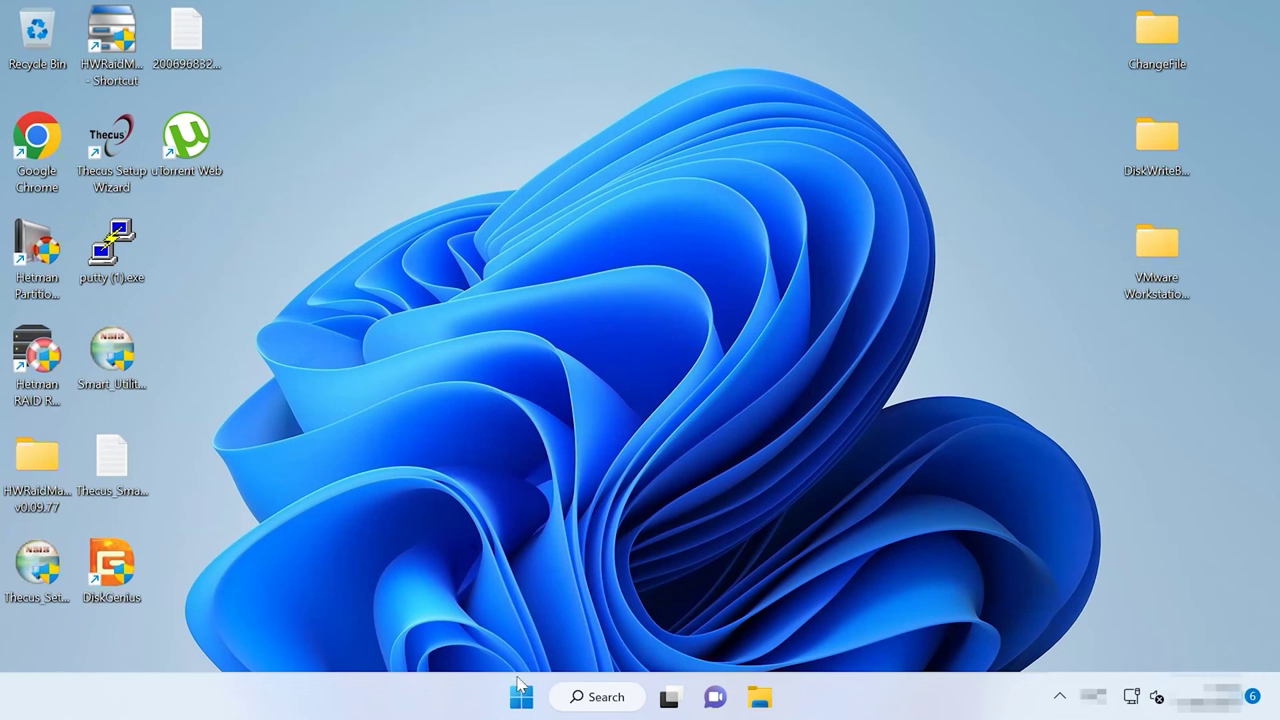
Open Windows Disk Management in a maximized window and cancel the initialisation of Disk 0 and Disk 1
right_click(520, 697)
click(524, 338)
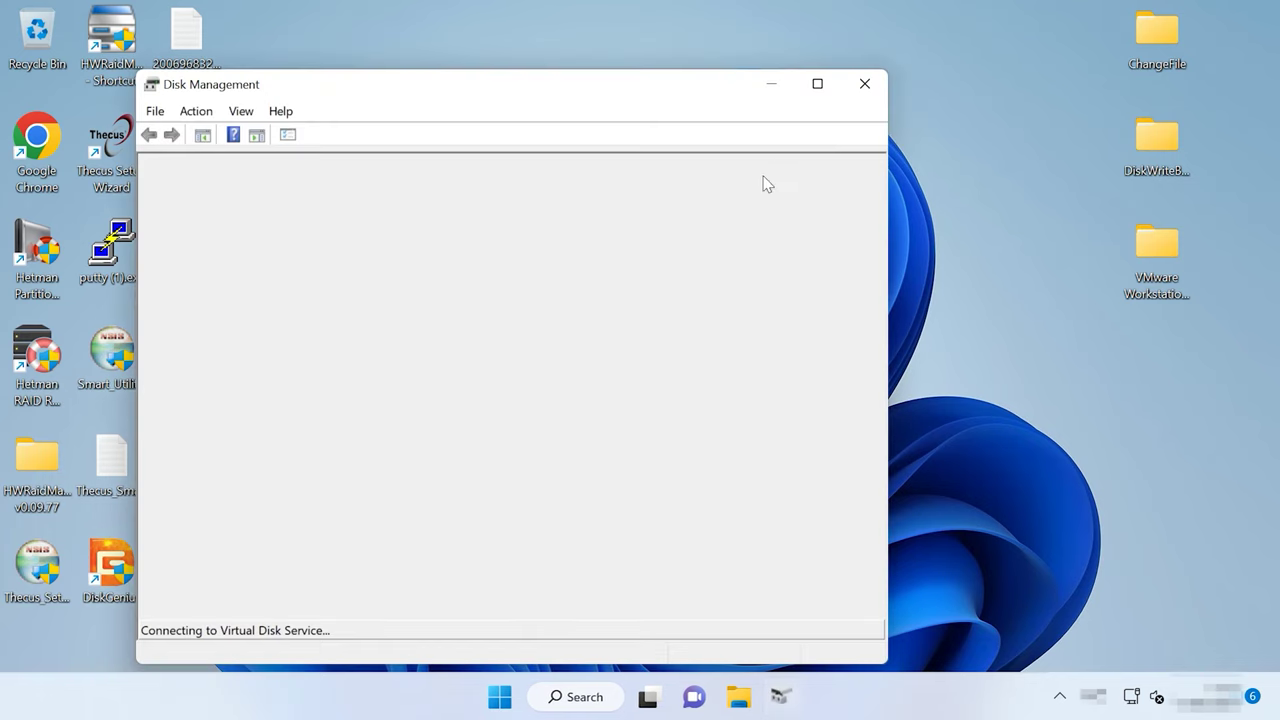
click(814, 83)
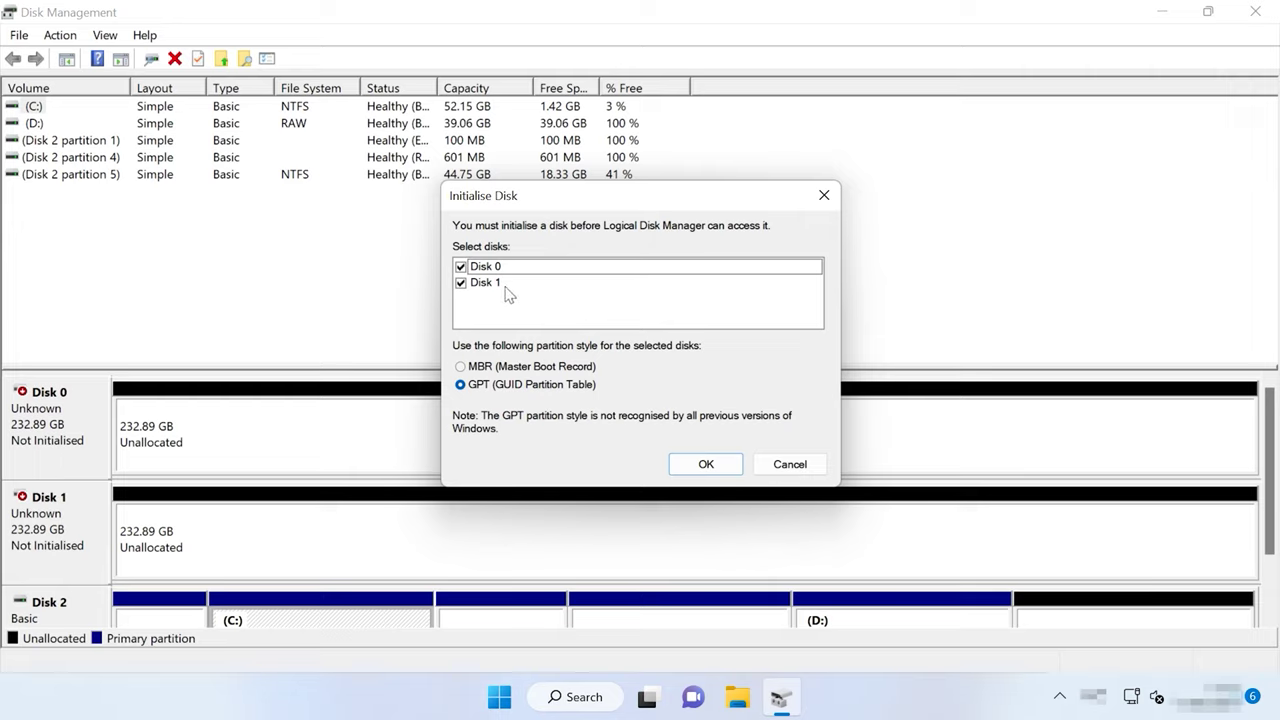
click(795, 471)
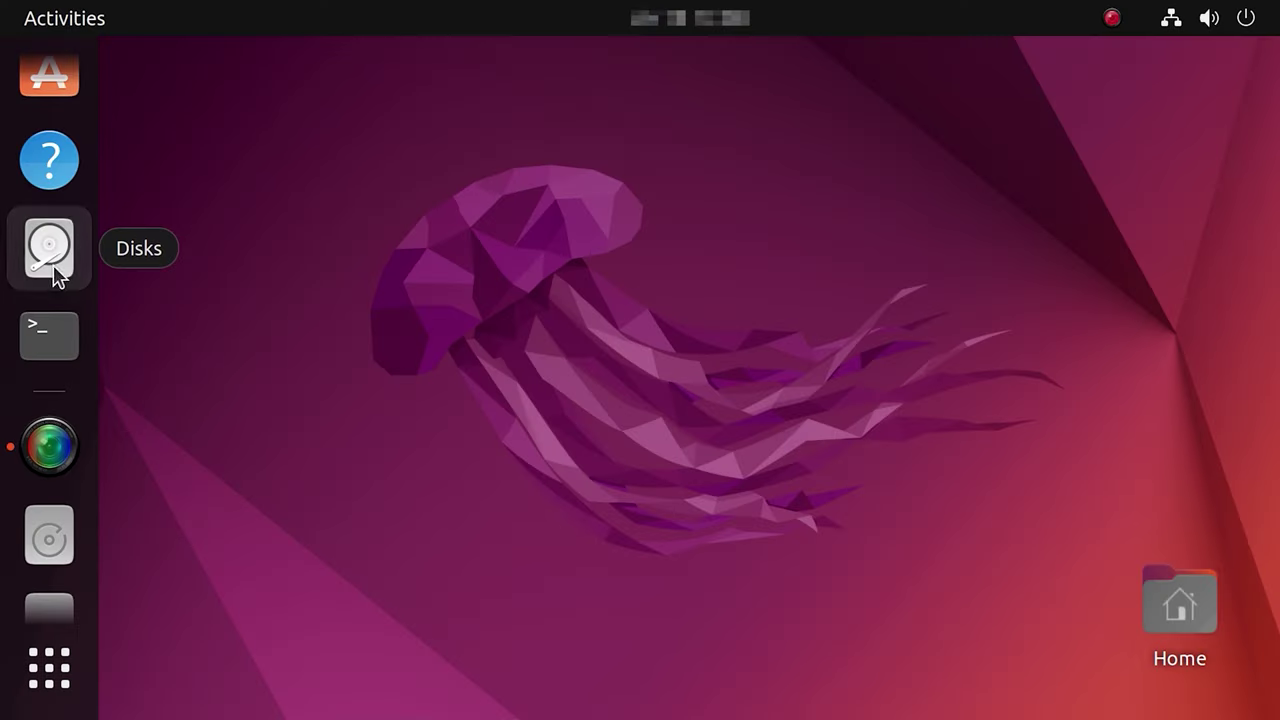
Open the Disks utility in Ubuntu and inspect the XFS and Linux RAID partitions of the 250 GB hard disks
click(54, 272)
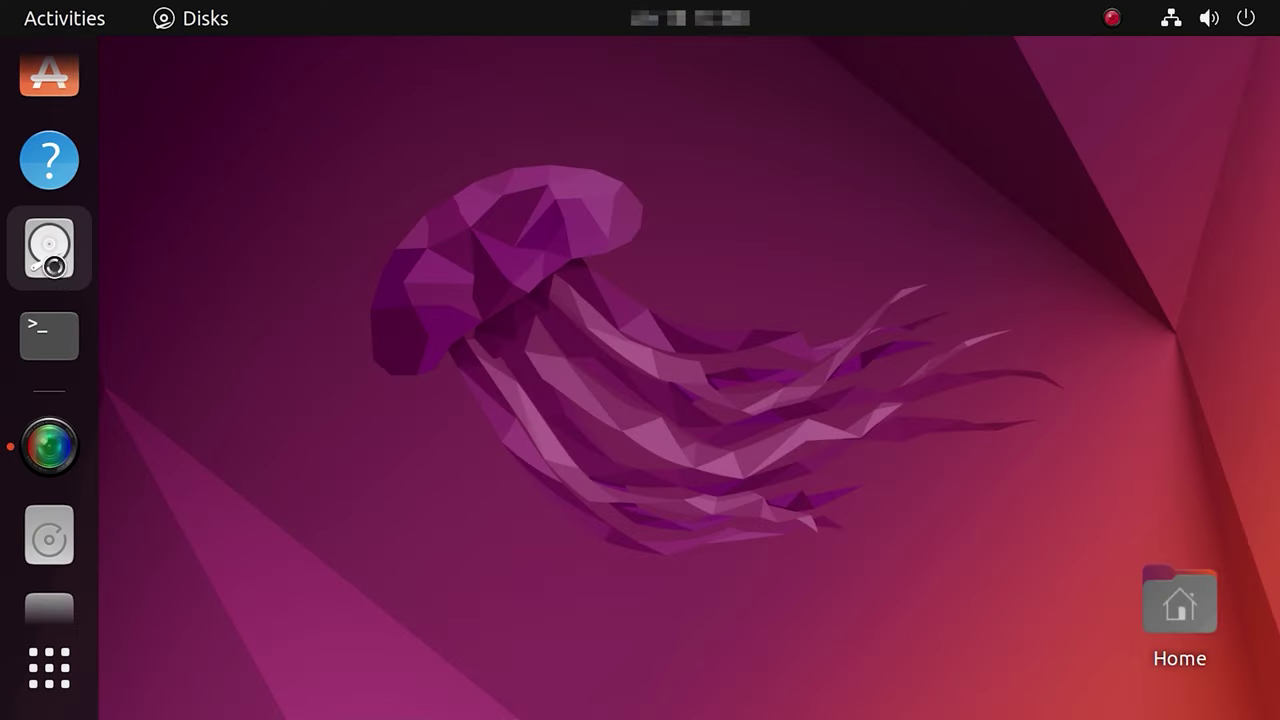
click(189, 128)
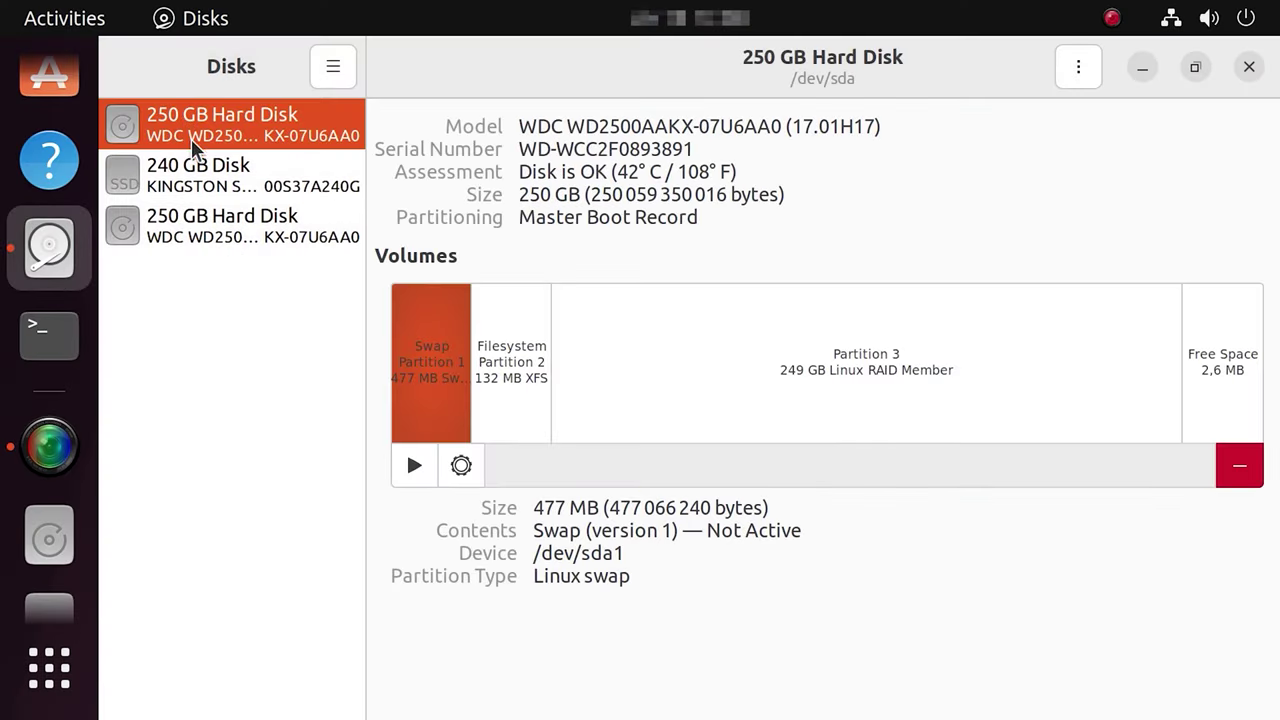
click(508, 397)
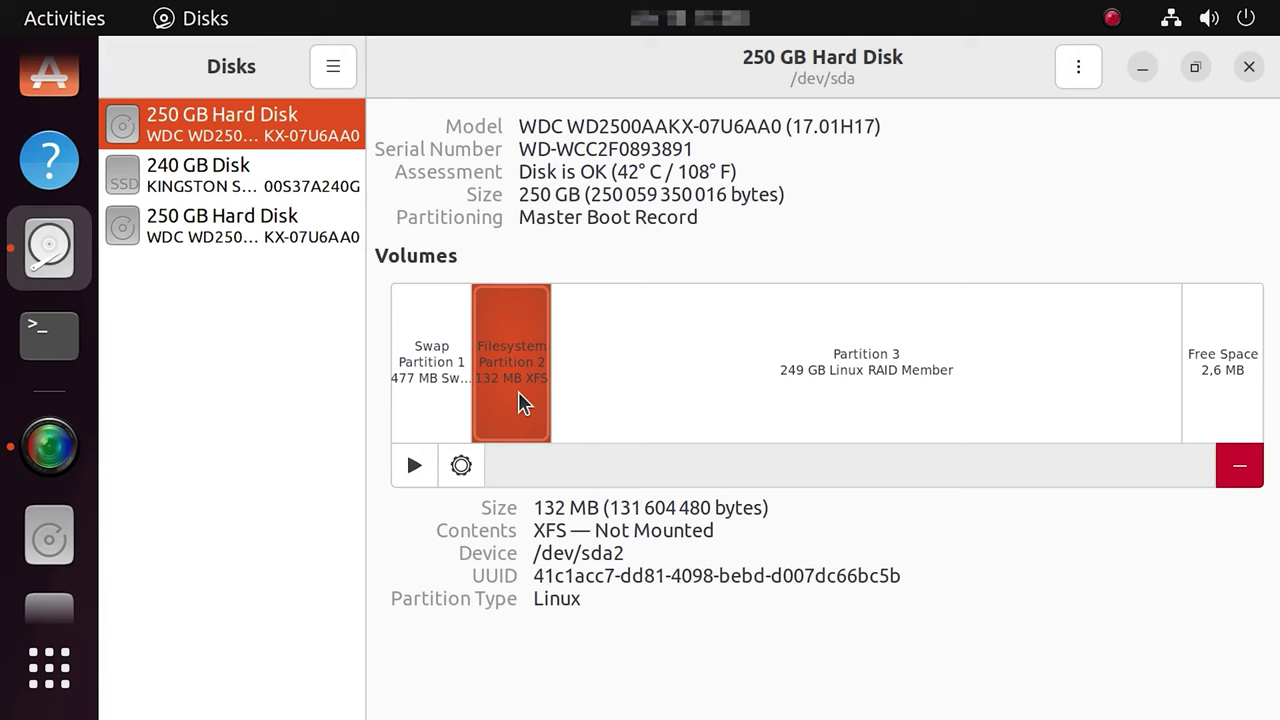
click(874, 404)
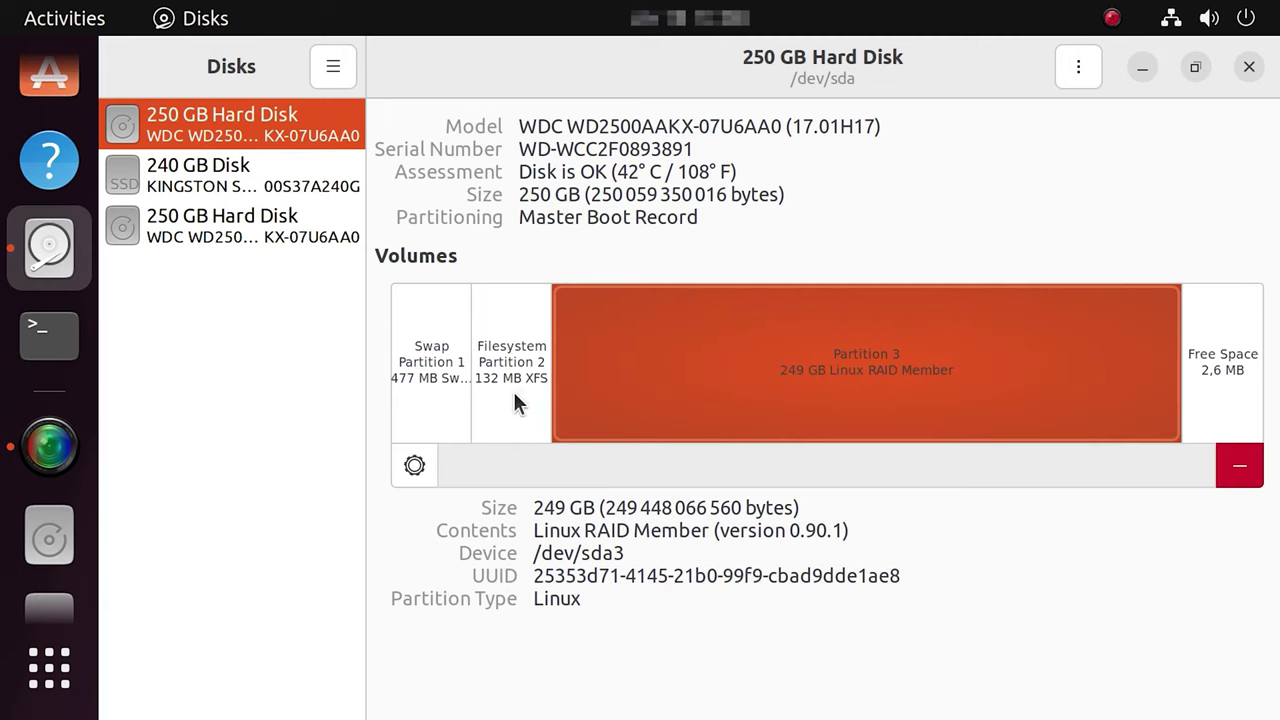
click(514, 391)
click(840, 400)
click(414, 465)
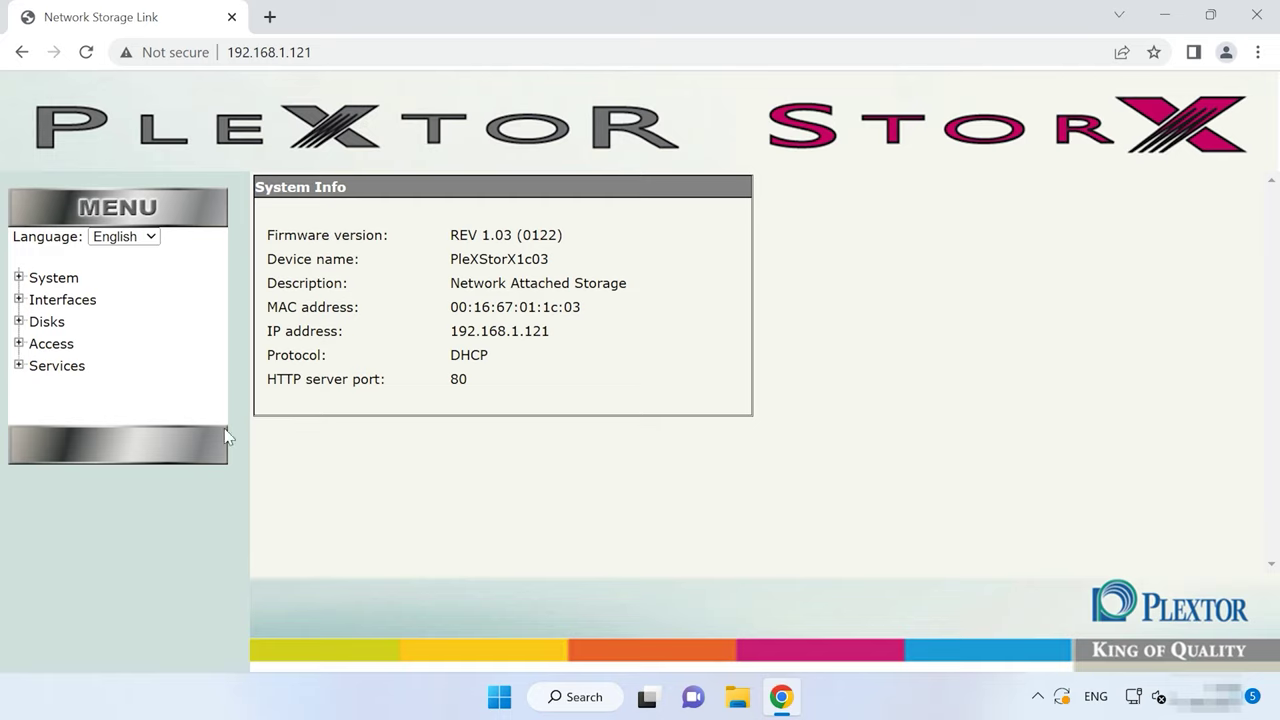
Open the NAS disk management page in Chrome and sign in as admin with the account password
click(18, 322)
click(102, 346)
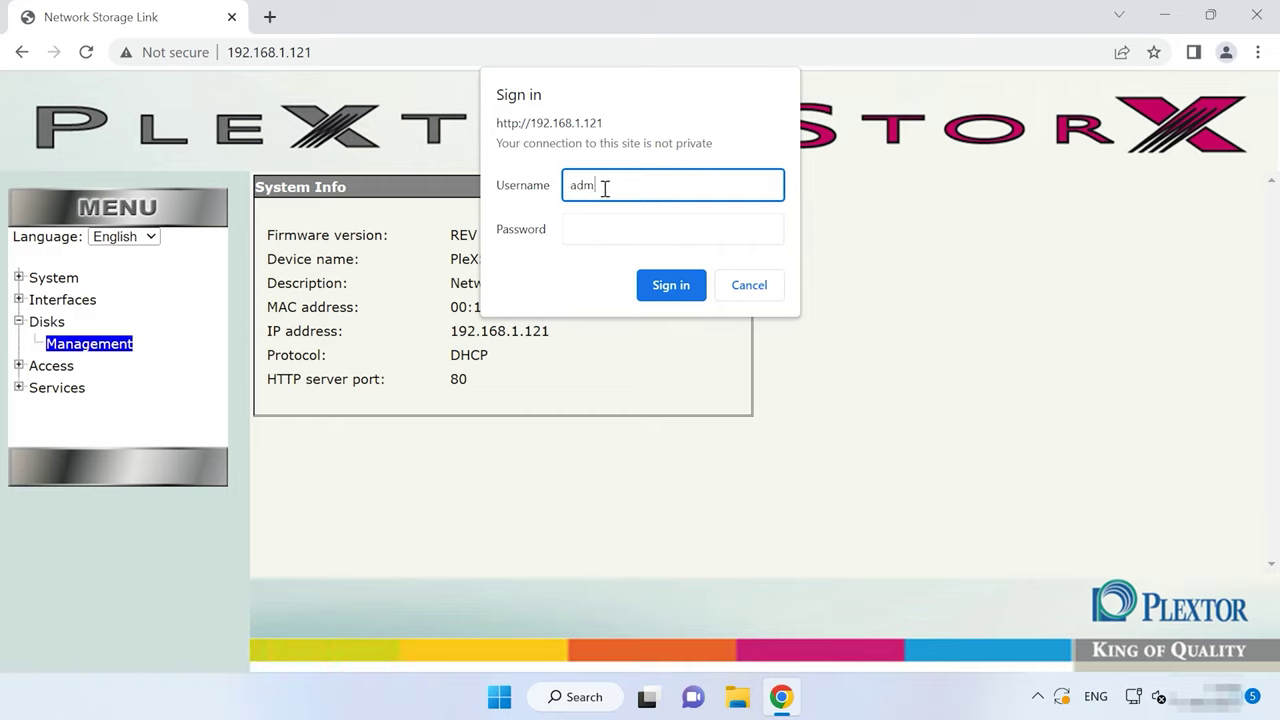
text(n)
click(607, 215)
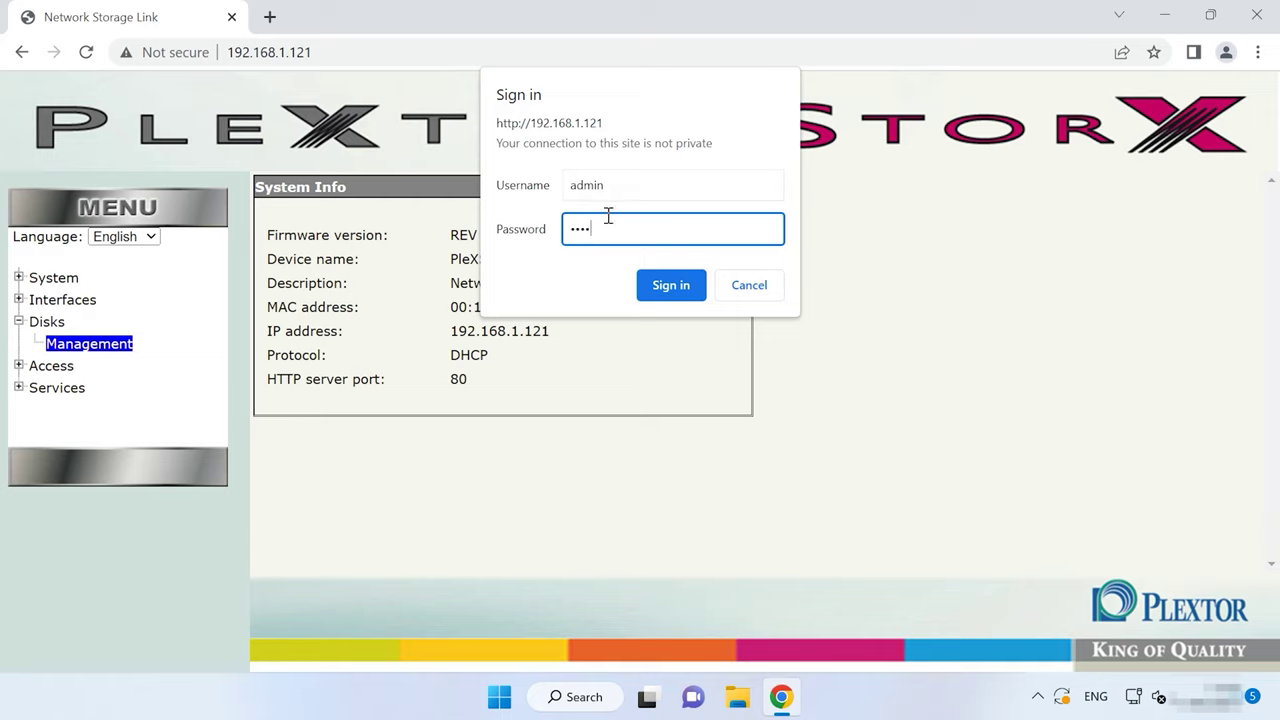
click(674, 288)
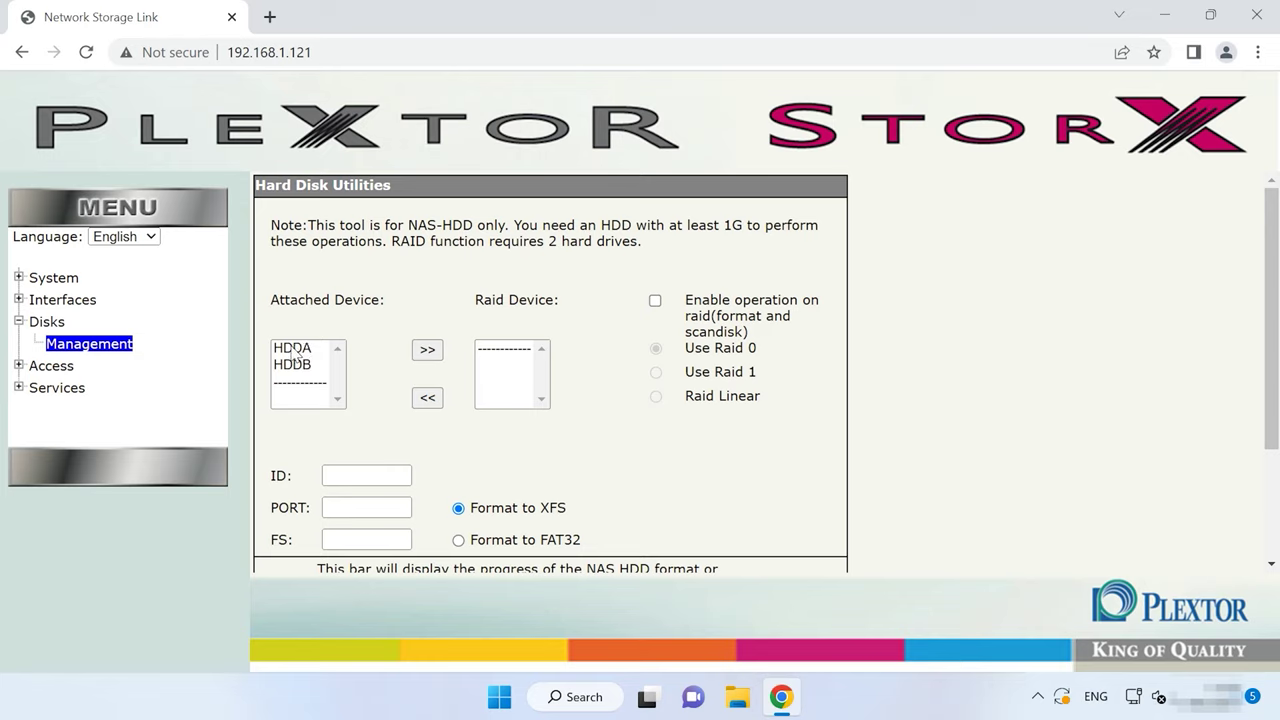
Add HDDA and HDDB to the RAID devices and enable format and scandisk operations on the RAID
click(300, 348)
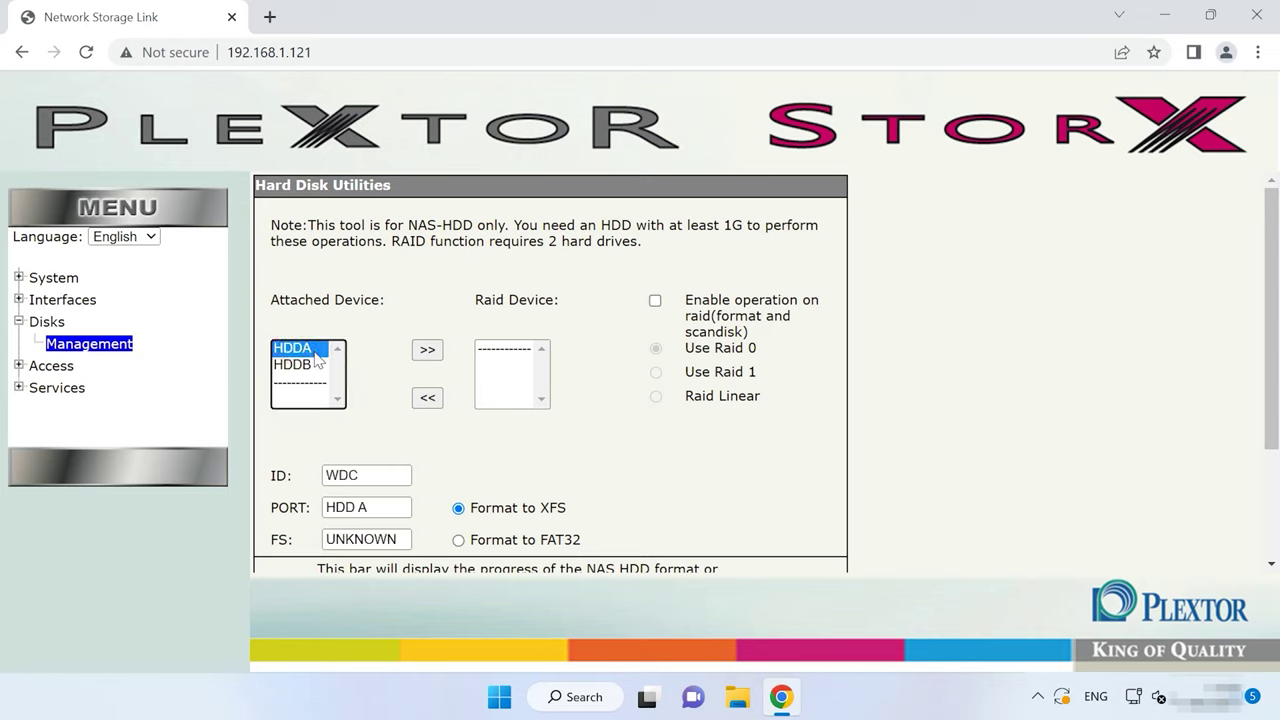
click(427, 349)
click(300, 348)
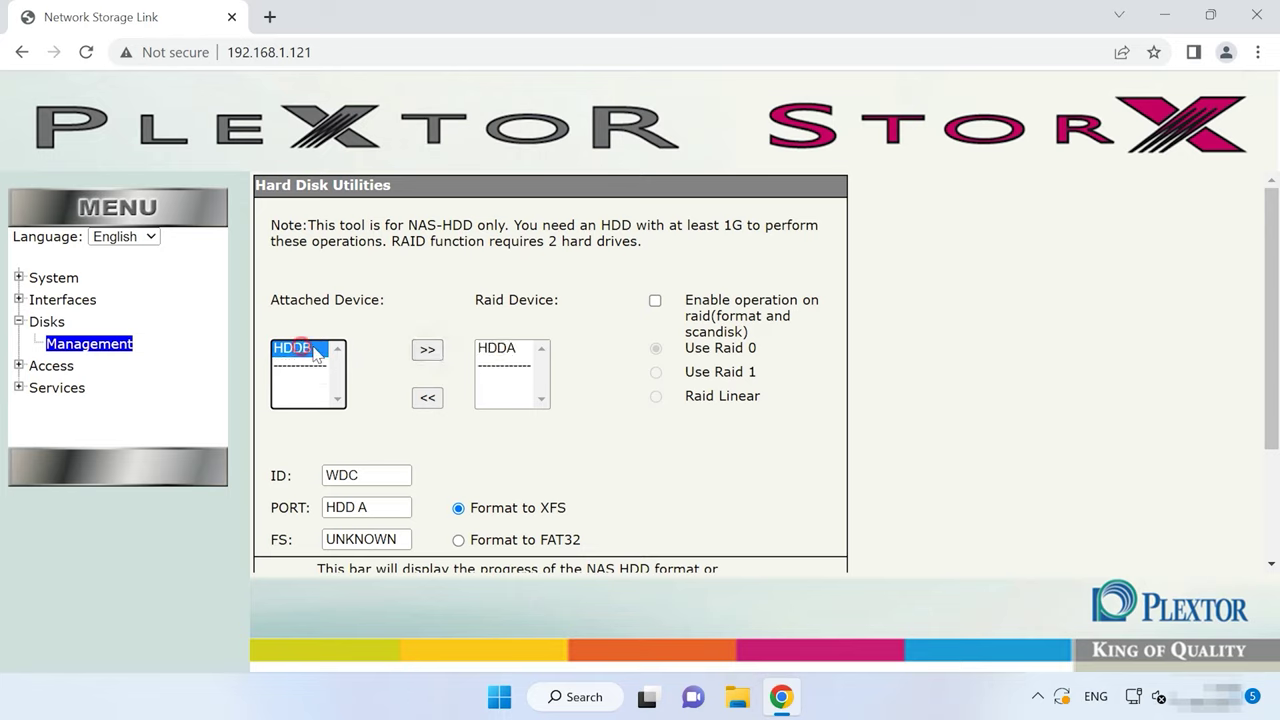
click(427, 349)
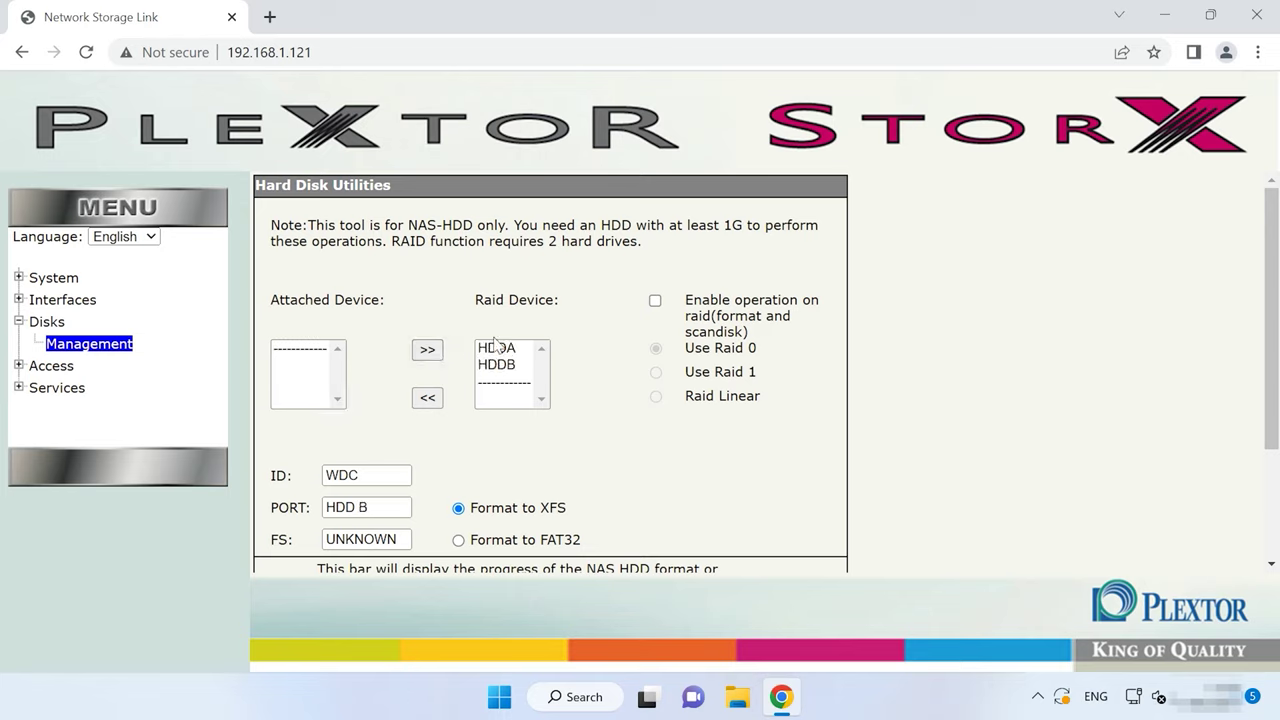
click(656, 302)
Format the RAID to XFS, accepting the loss of all data on the drives
scroll(664, 426, down, 1)
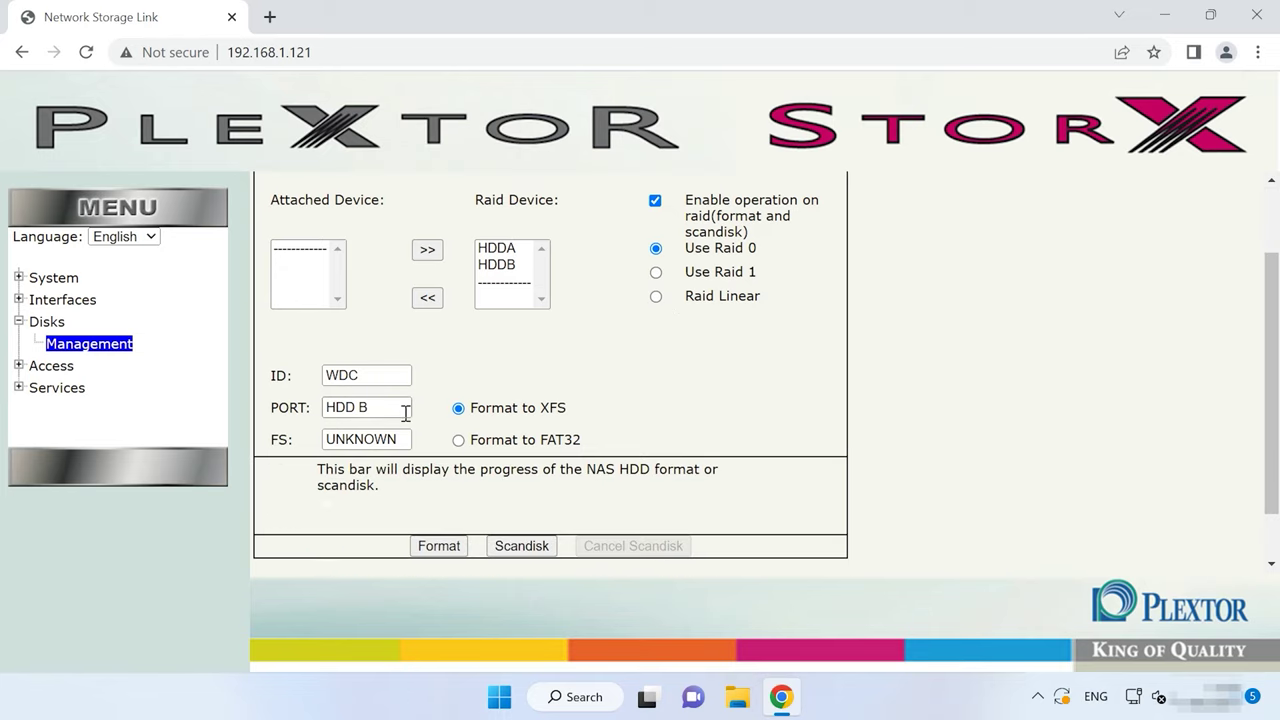
scroll(384, 444, down, 1)
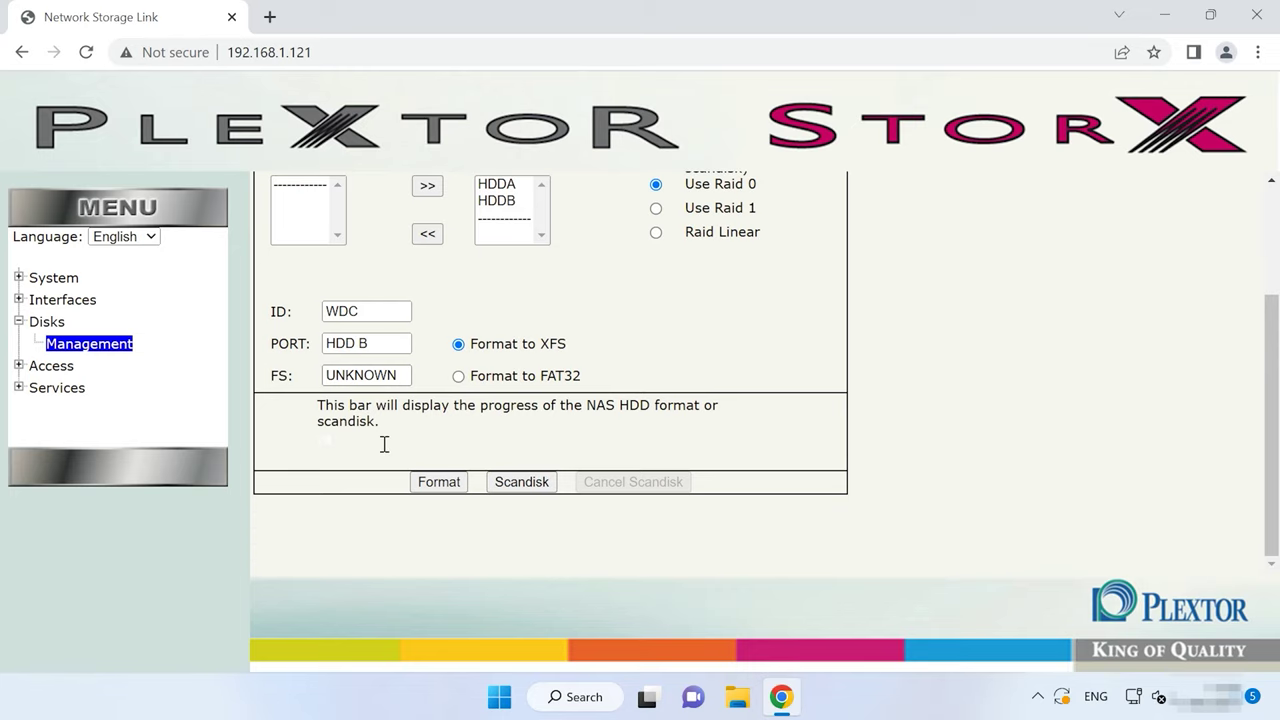
click(458, 377)
click(458, 344)
click(441, 486)
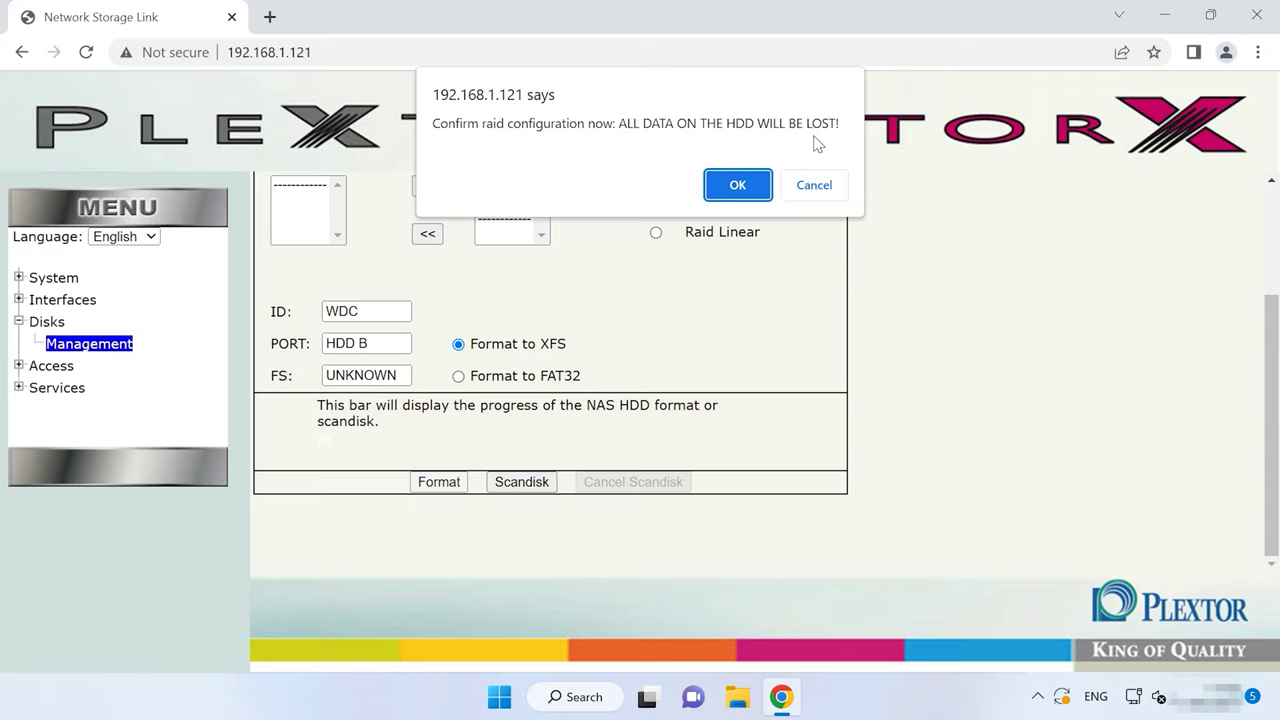
click(735, 197)
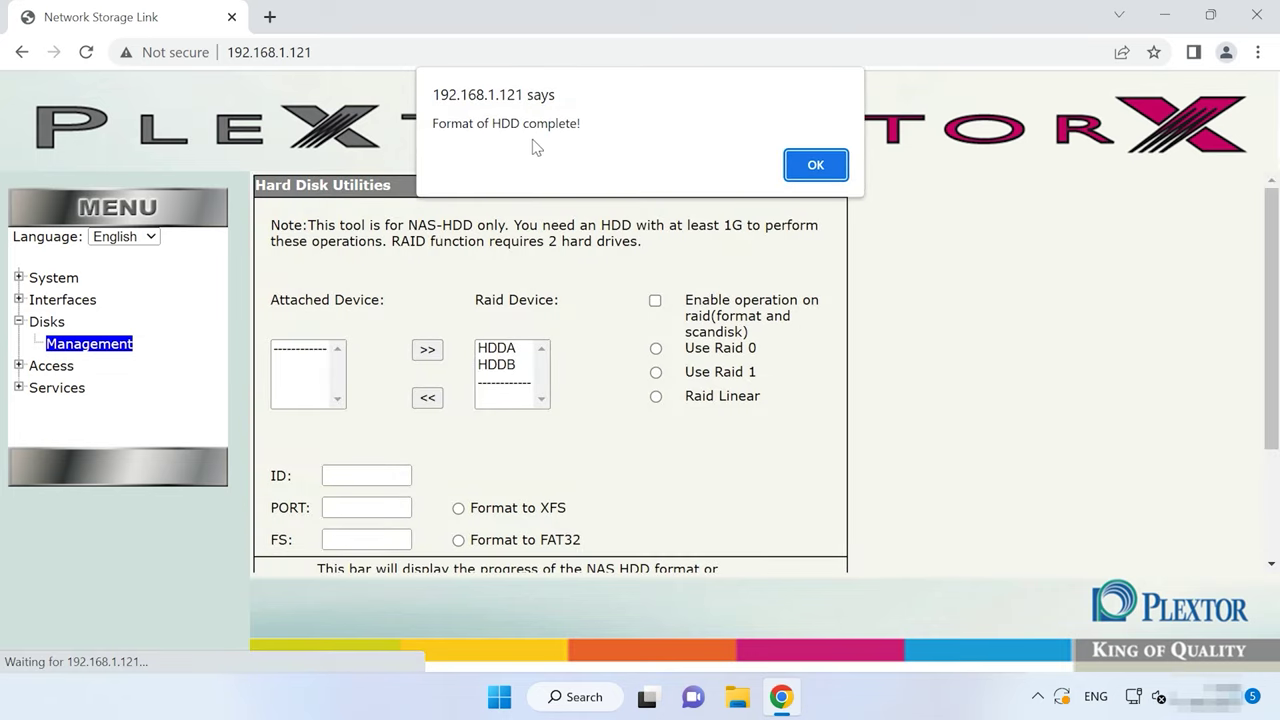
click(813, 168)
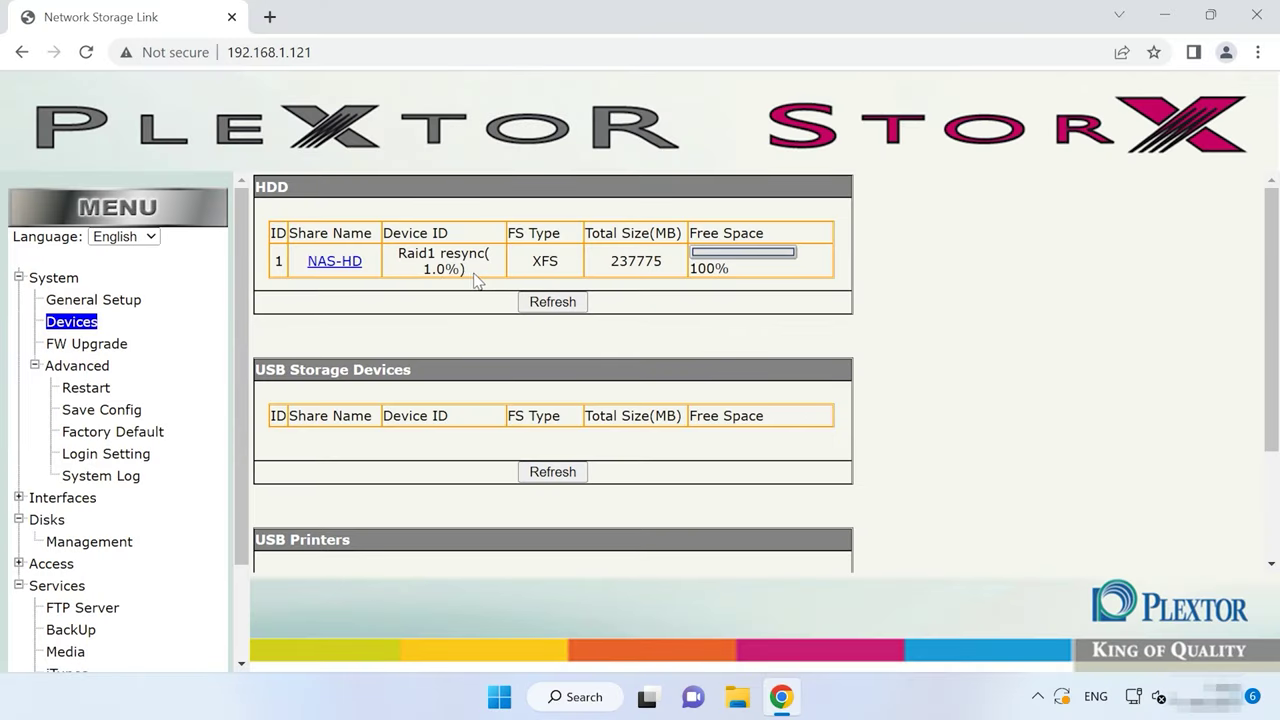
Refresh the HDD device status to check the RAID resync progress
click(569, 307)
click(567, 312)
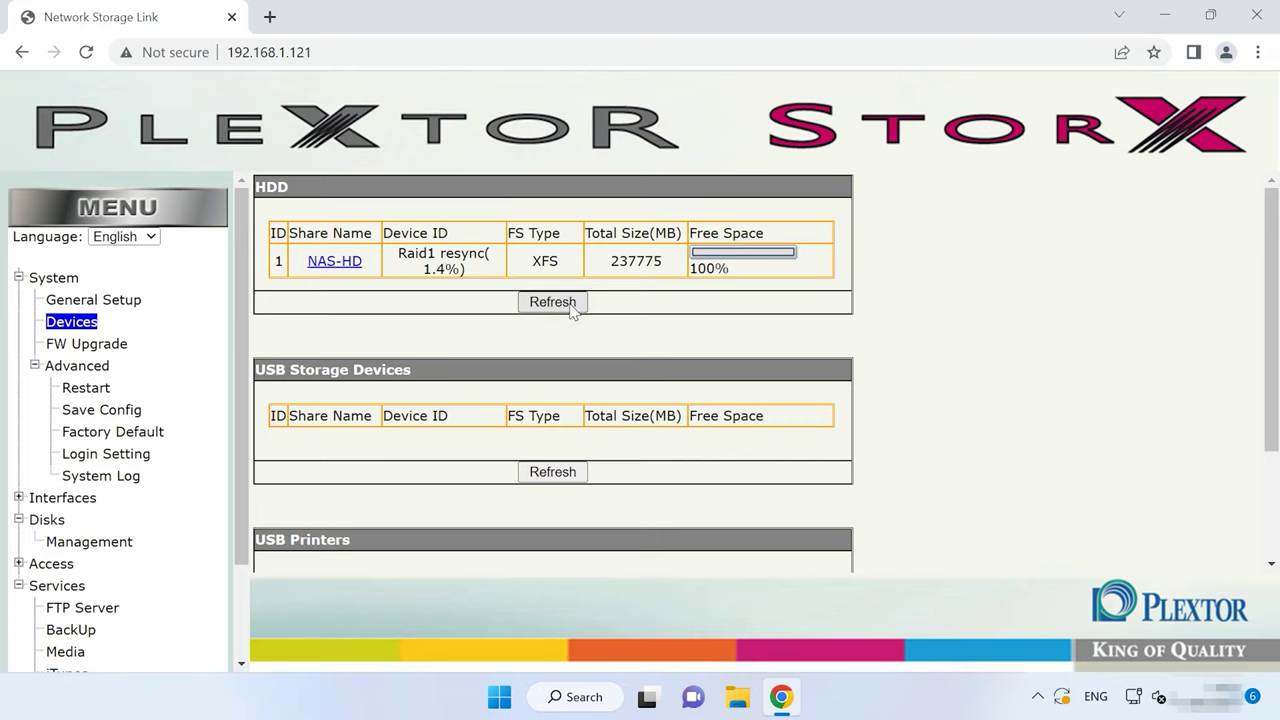
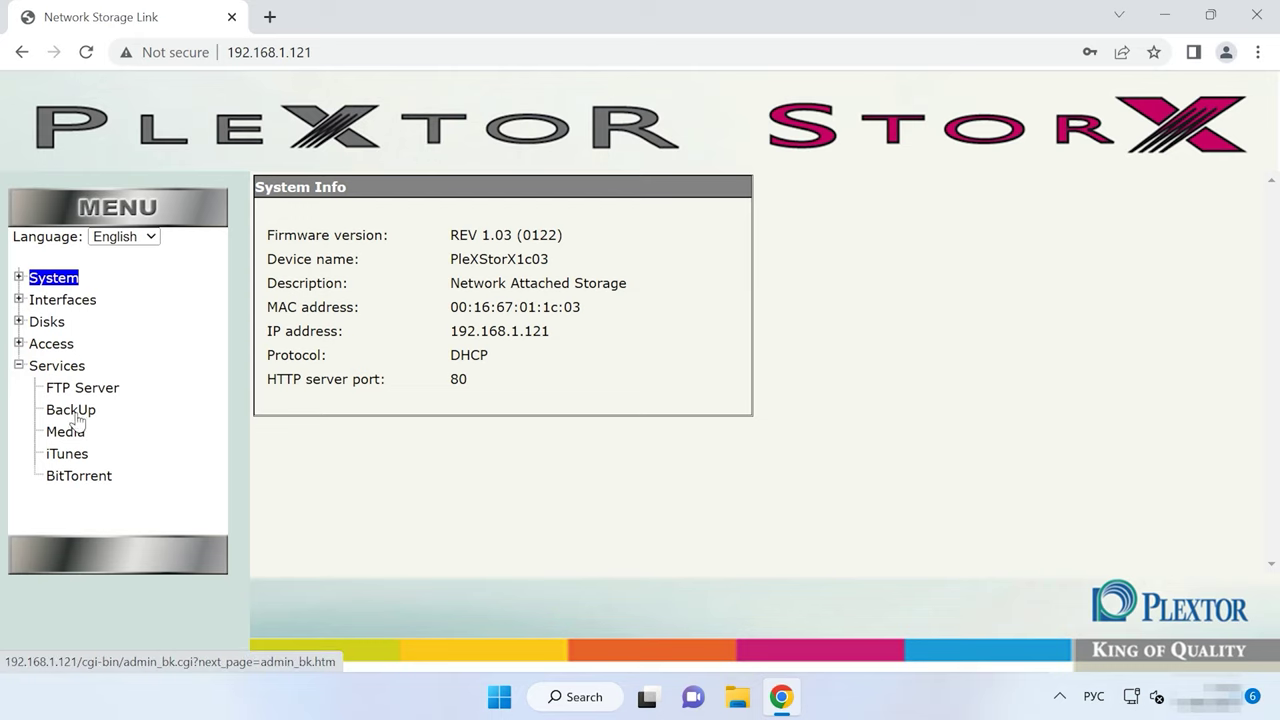
Start a new backup job with Local: share as the source and test the source's availability
click(76, 412)
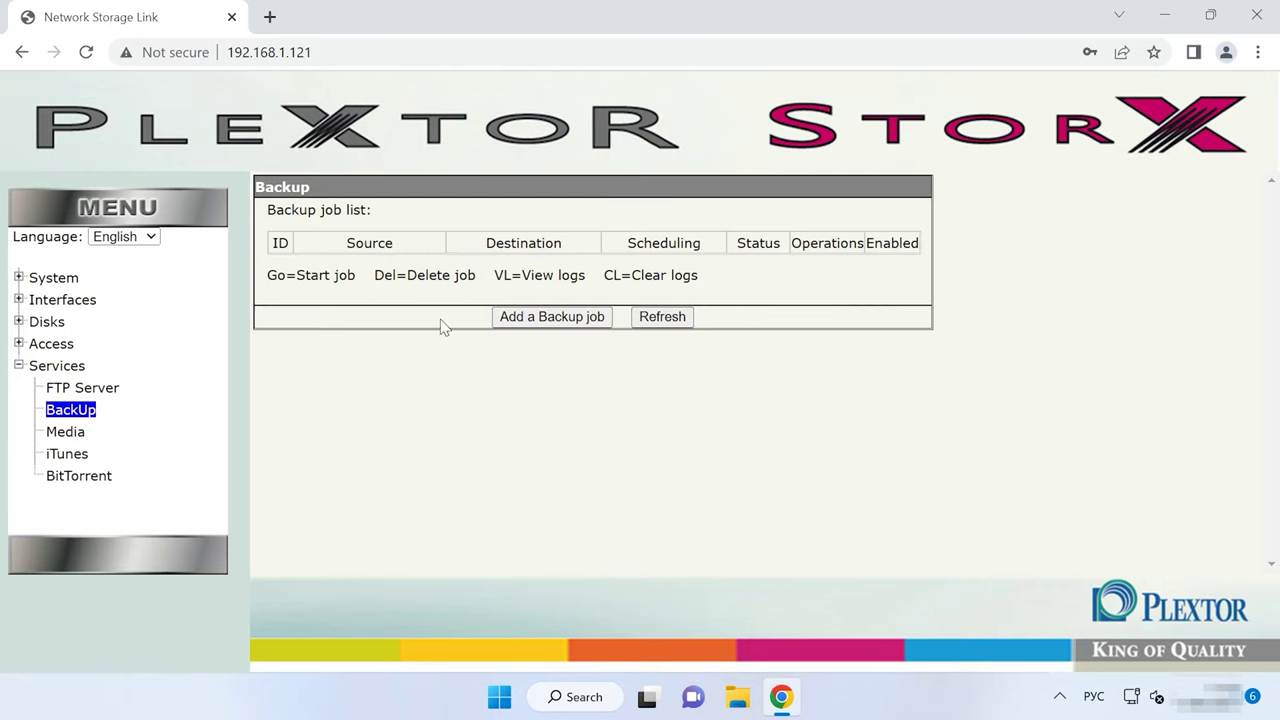
click(555, 319)
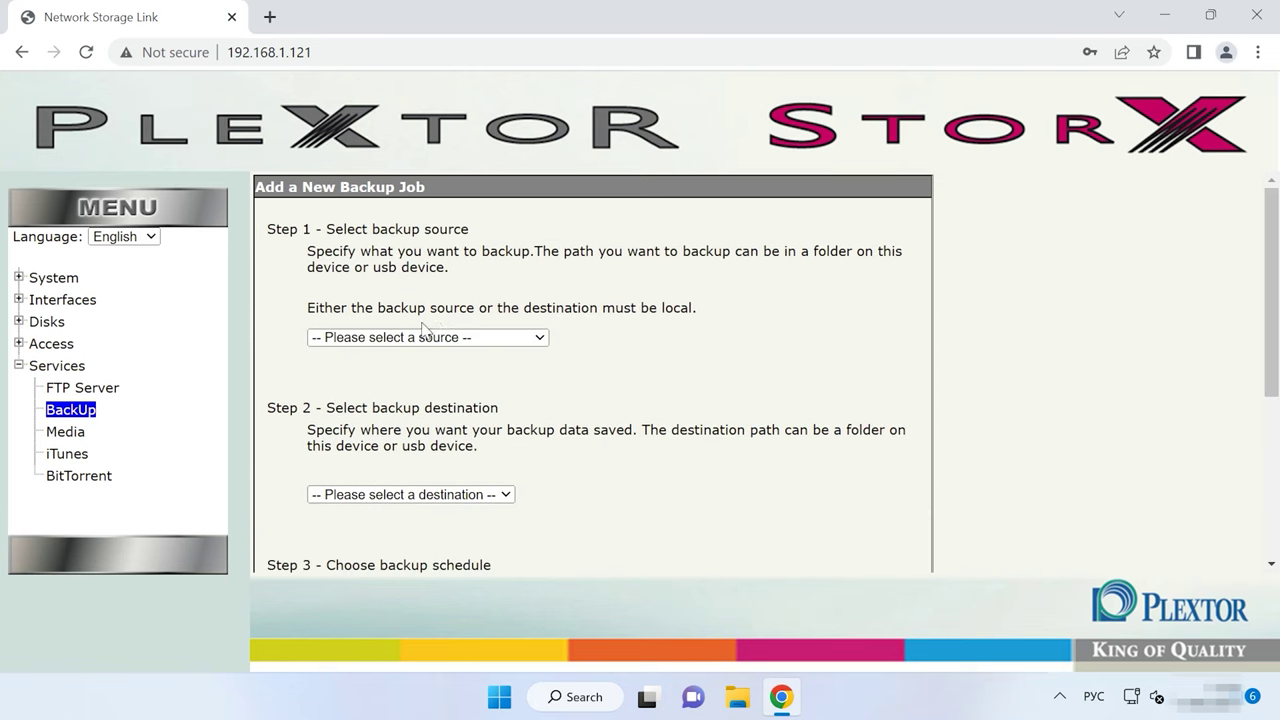
click(541, 340)
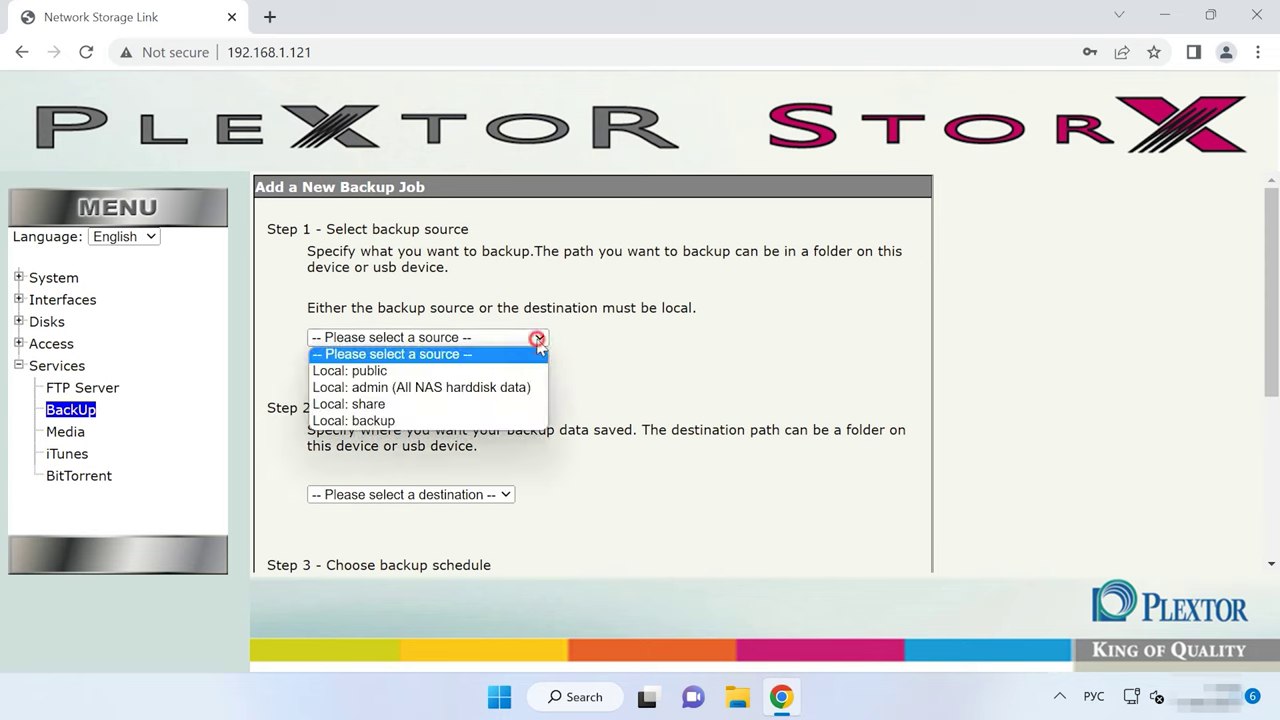
click(410, 404)
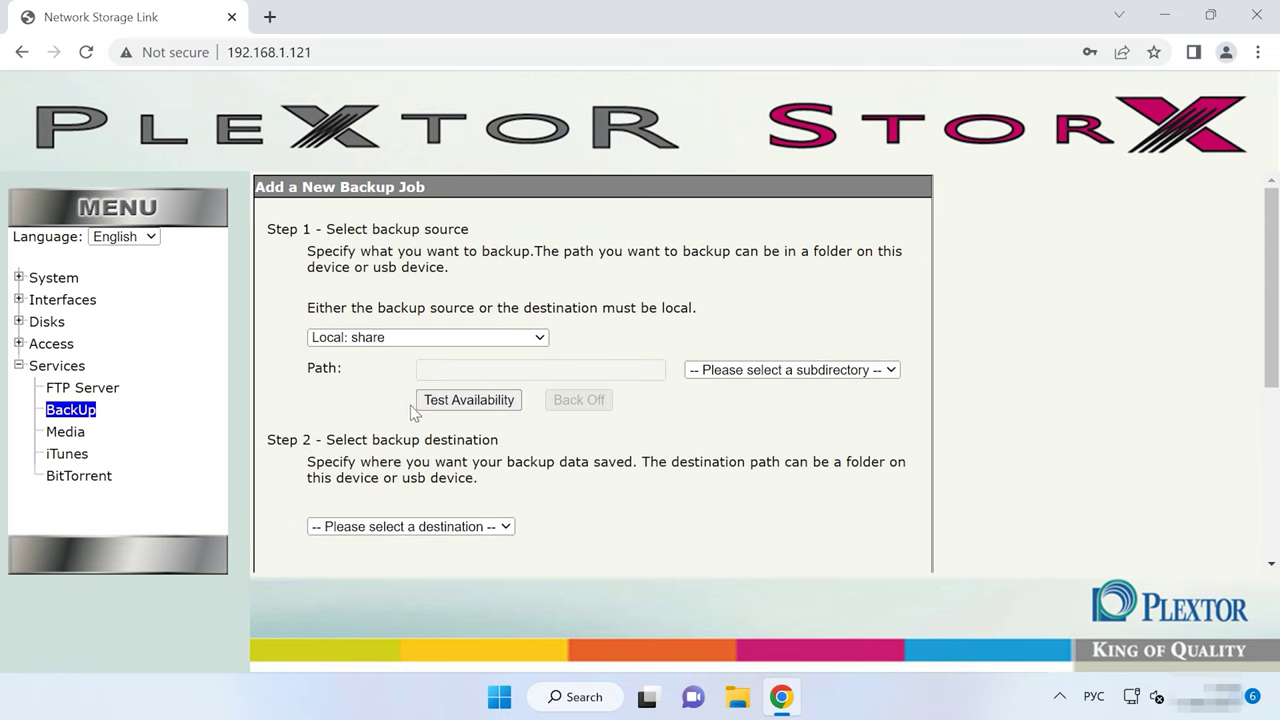
click(834, 370)
click(836, 371)
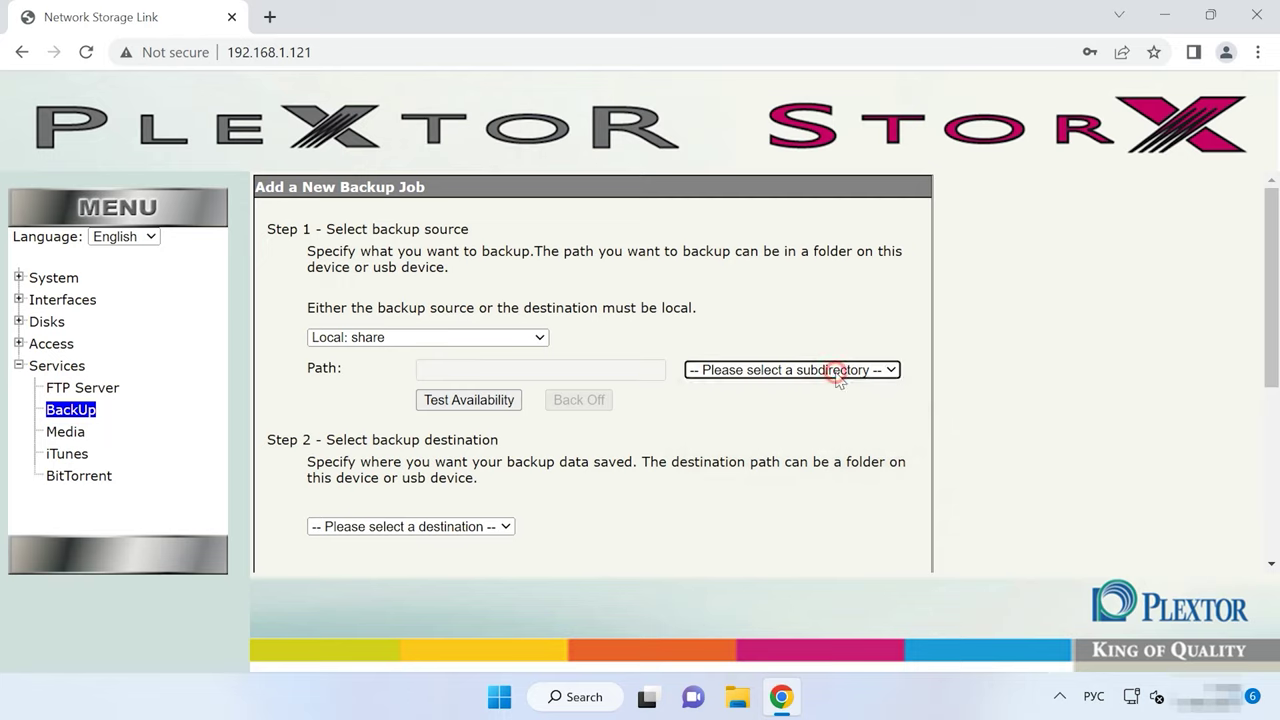
click(474, 400)
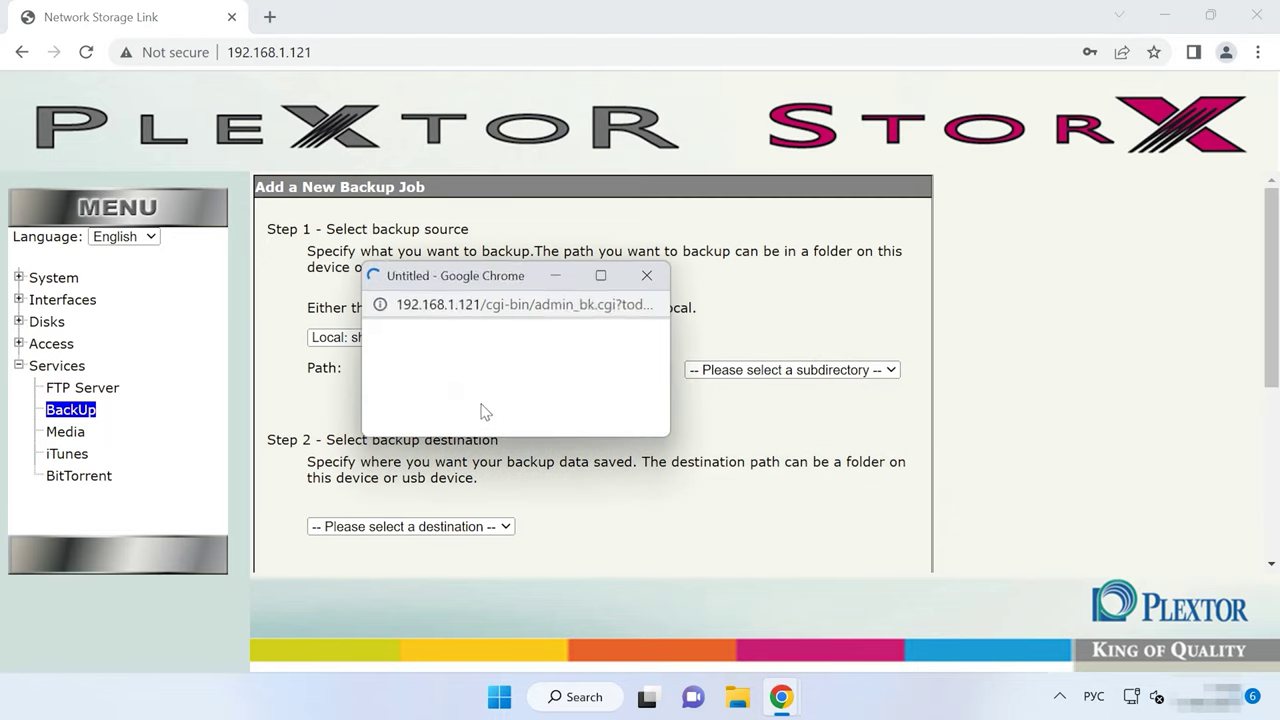
click(660, 272)
Set the backup destination to Local: backup and add the job with 0 copies to keep
scroll(500, 455, down, 1)
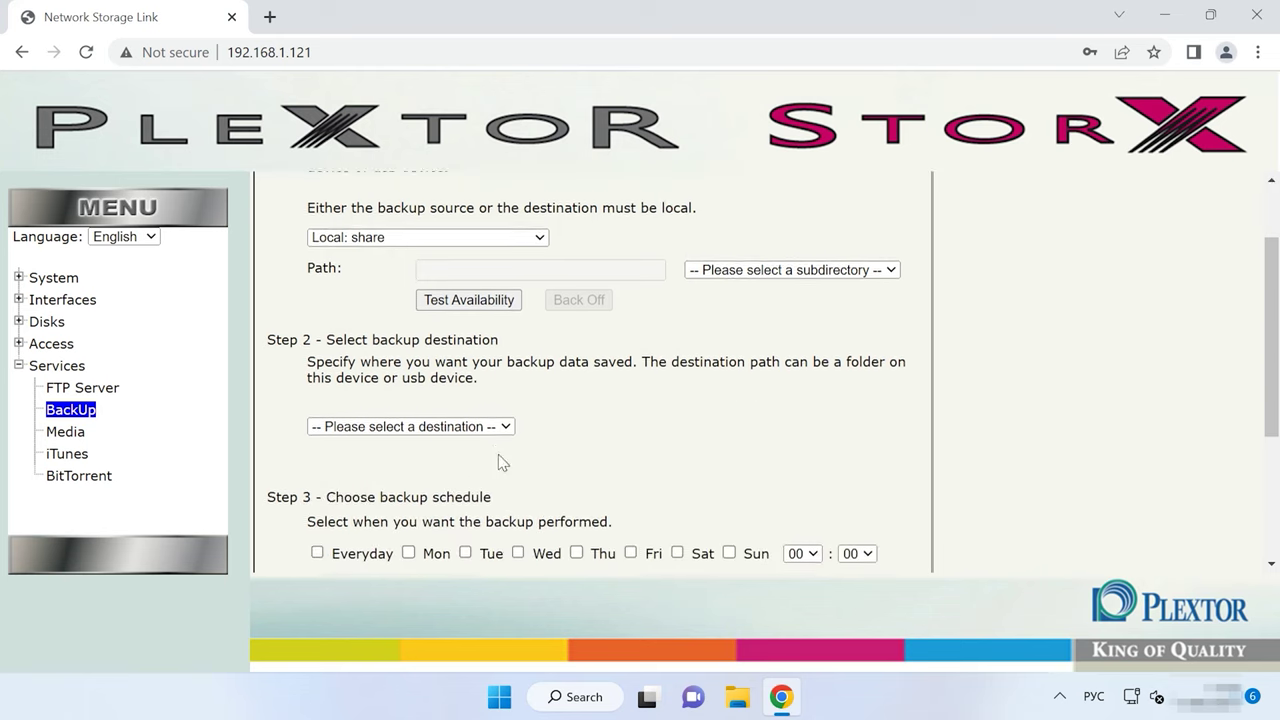
scroll(502, 462, down, 1)
click(455, 330)
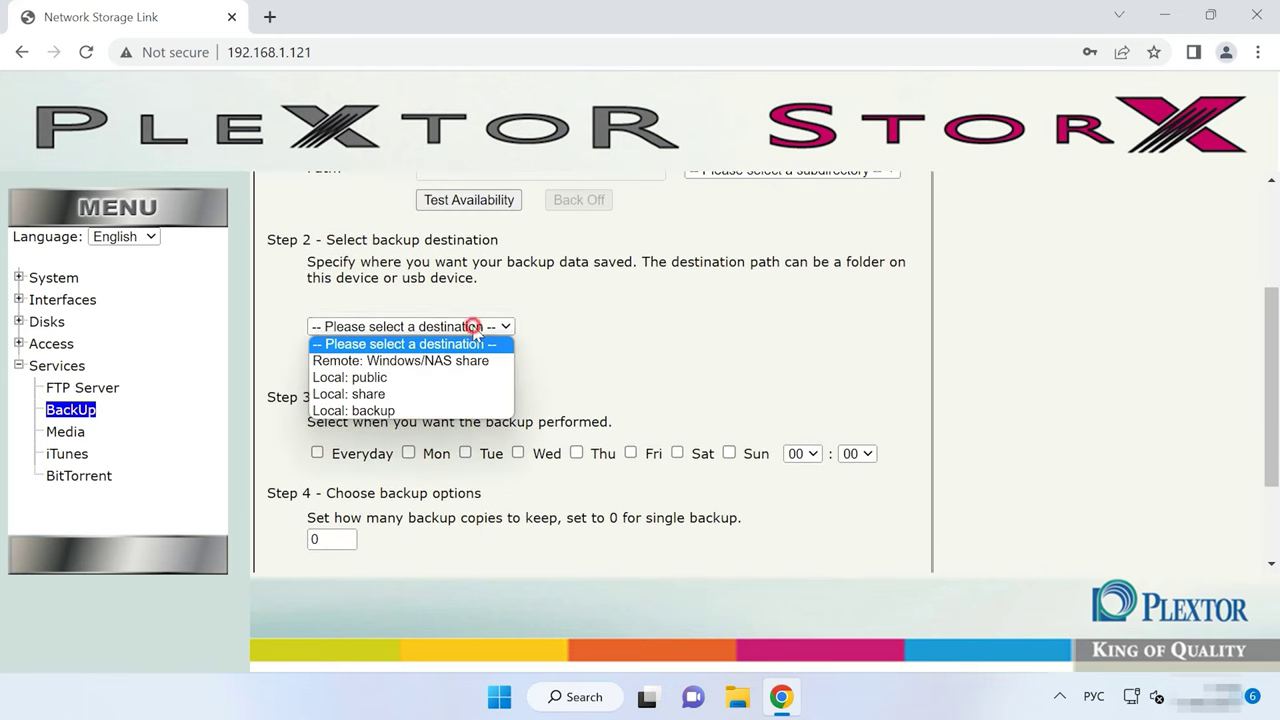
click(390, 411)
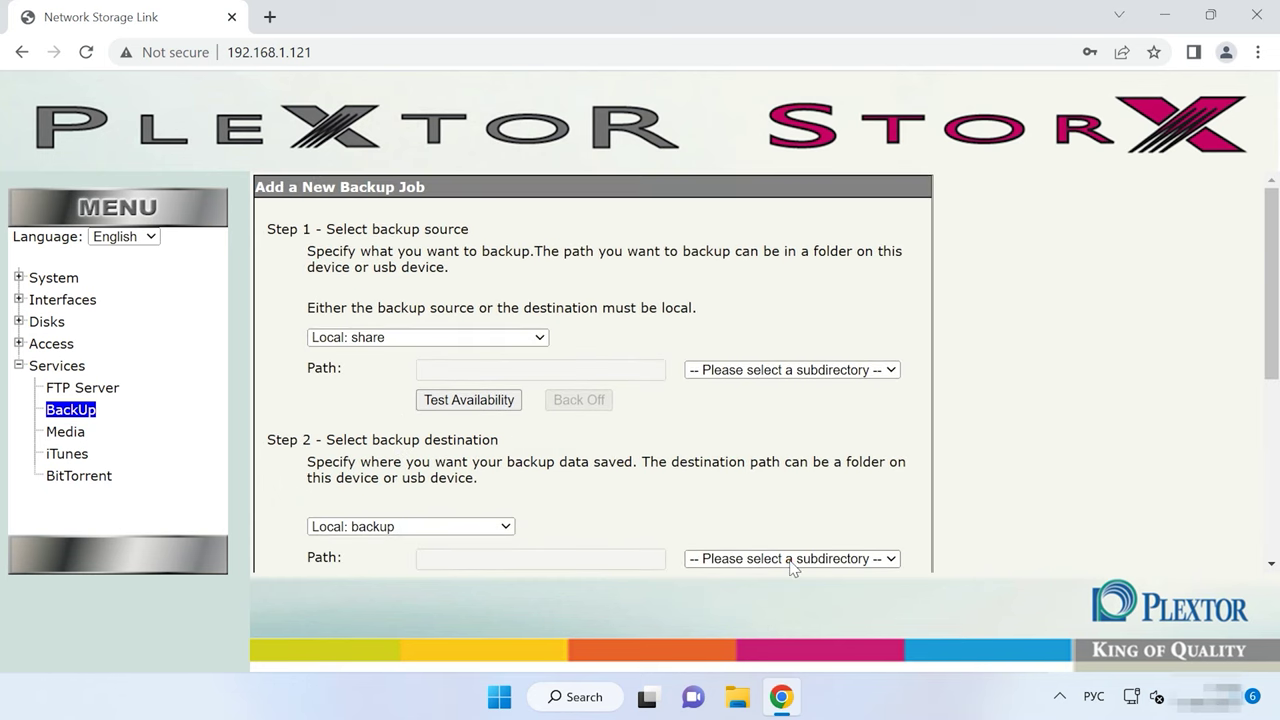
click(792, 560)
click(792, 572)
scroll(783, 543, down, 3)
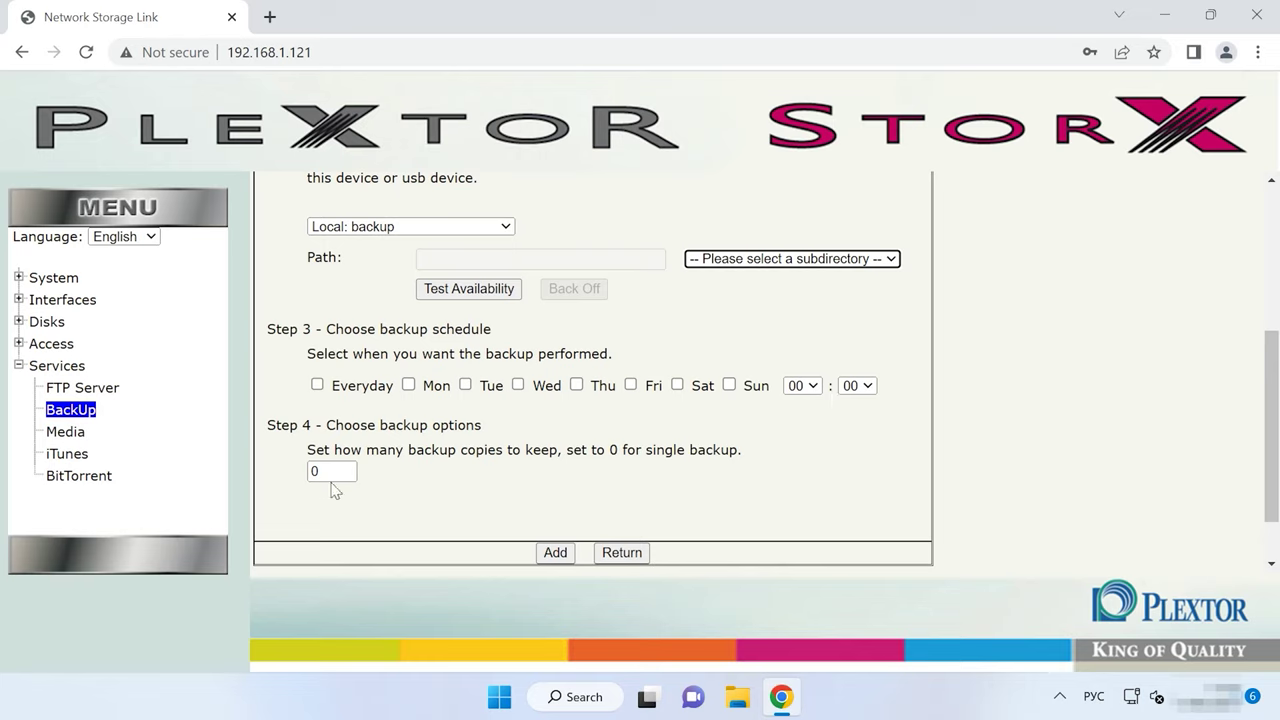
click(555, 553)
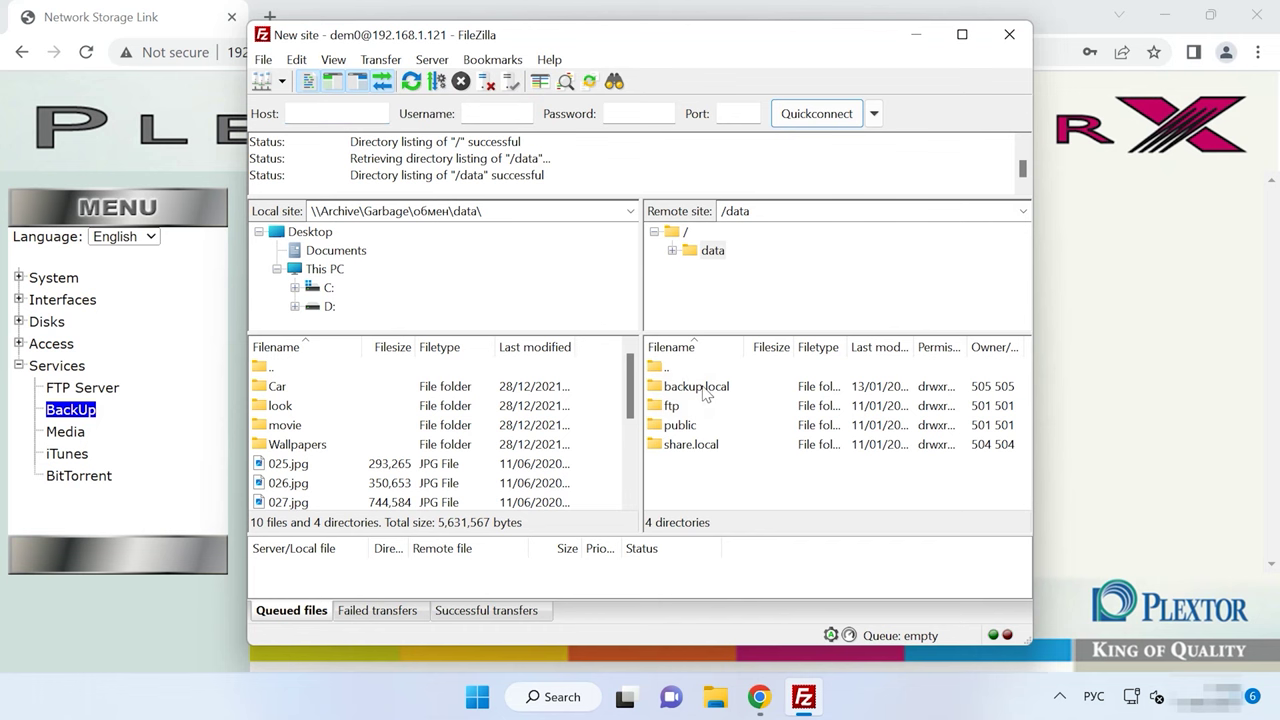
In FileZilla, browse the remote site to /data/backup.local/BackUp/local/single/share.local to examine the backed-up files
double_click(703, 390)
double_click(694, 390)
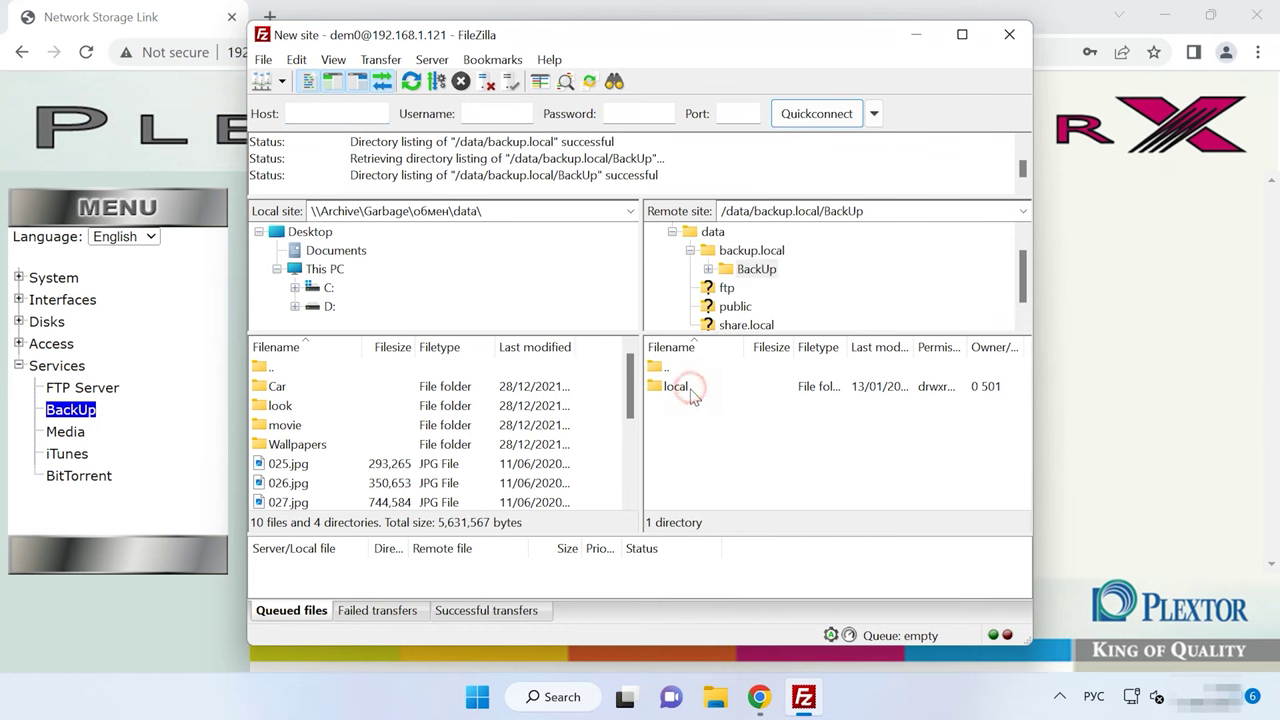
double_click(690, 392)
double_click(684, 392)
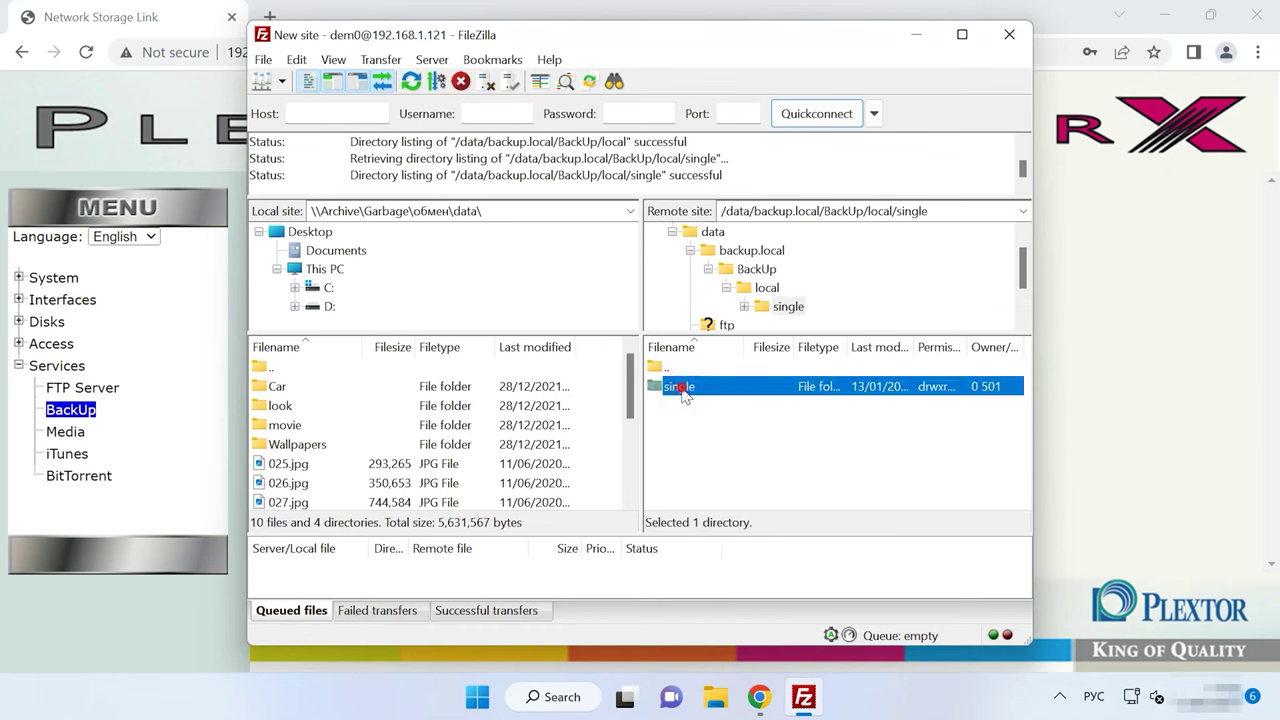
double_click(686, 390)
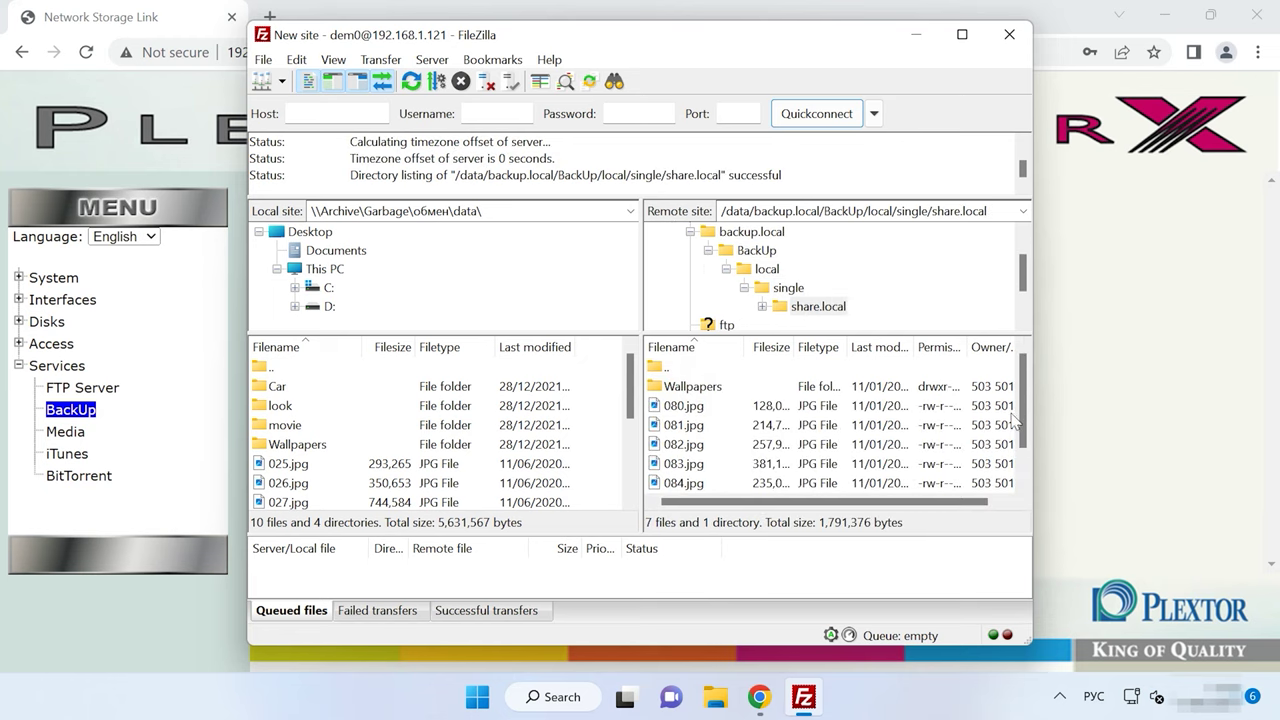